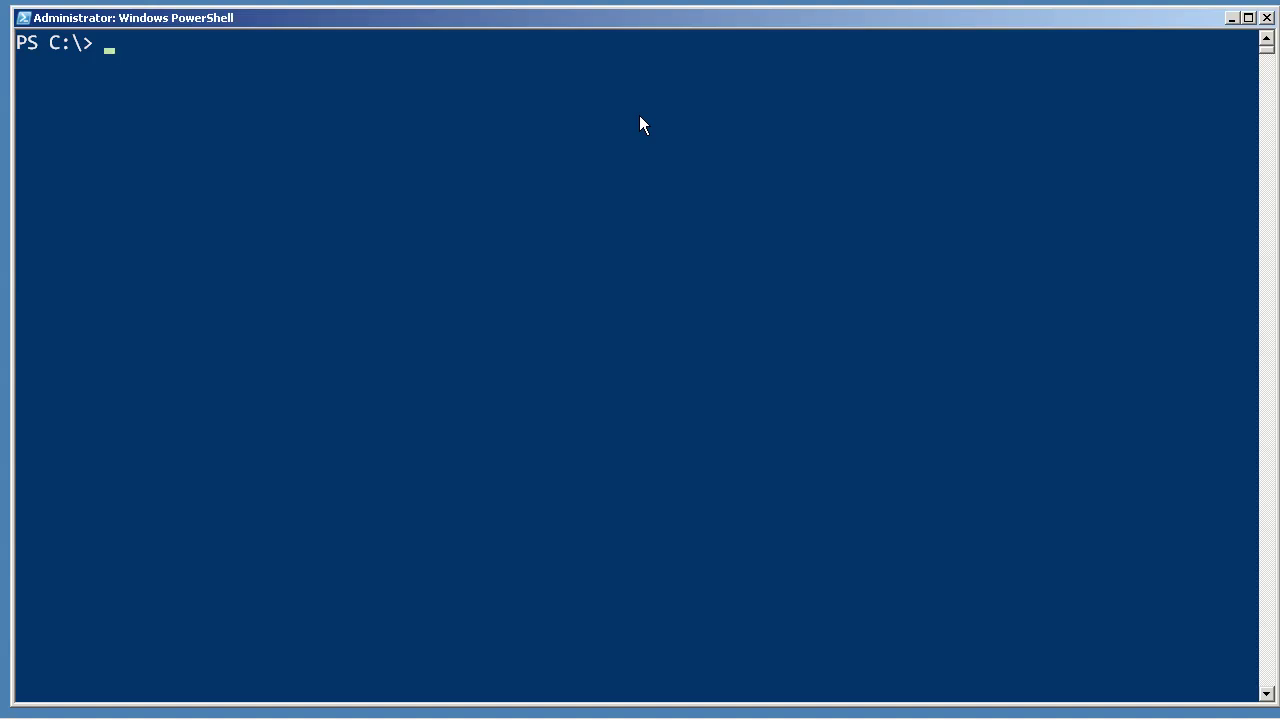
pyautogui.write('inv')
pyautogui.write('oke-commnan')
# - Run invoke-command against localhost with a { dir } script block to list the Administrator Documents folder
pyautogui.press('BackSpace')
pyautogui.press('BackSpace')
pyautogui.press('BackSpace')
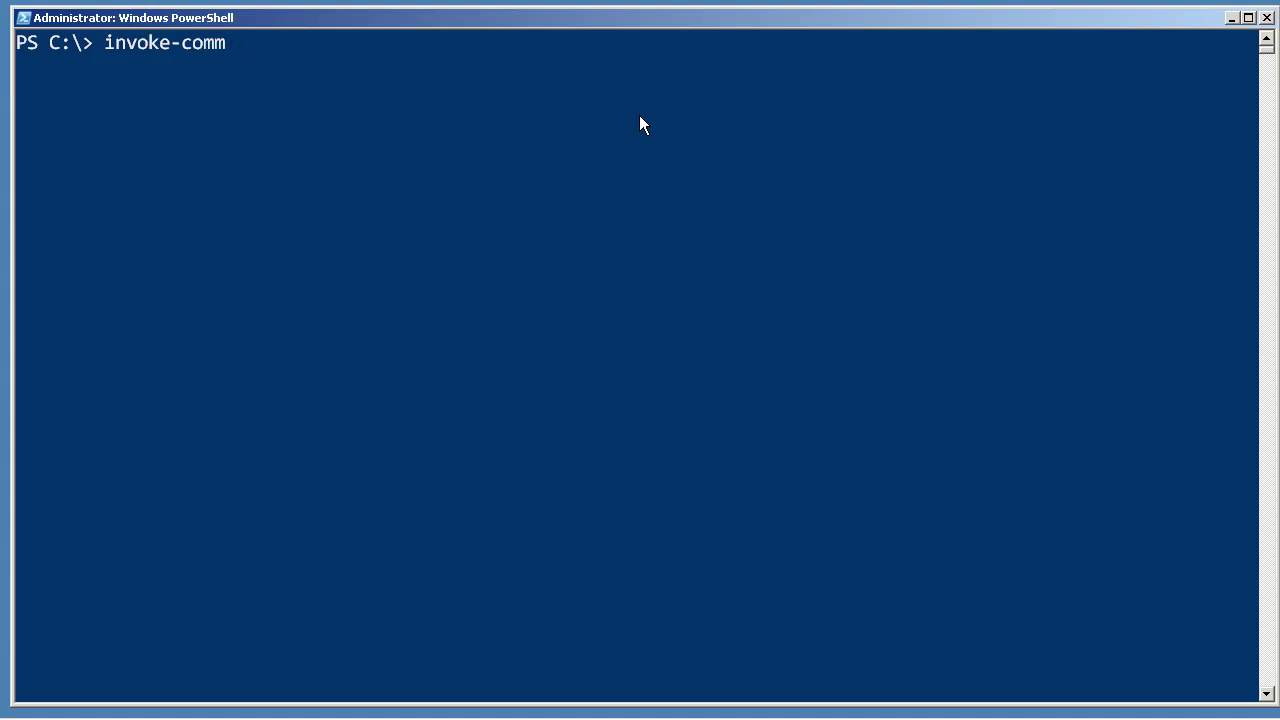
pyautogui.write('and -computer l')
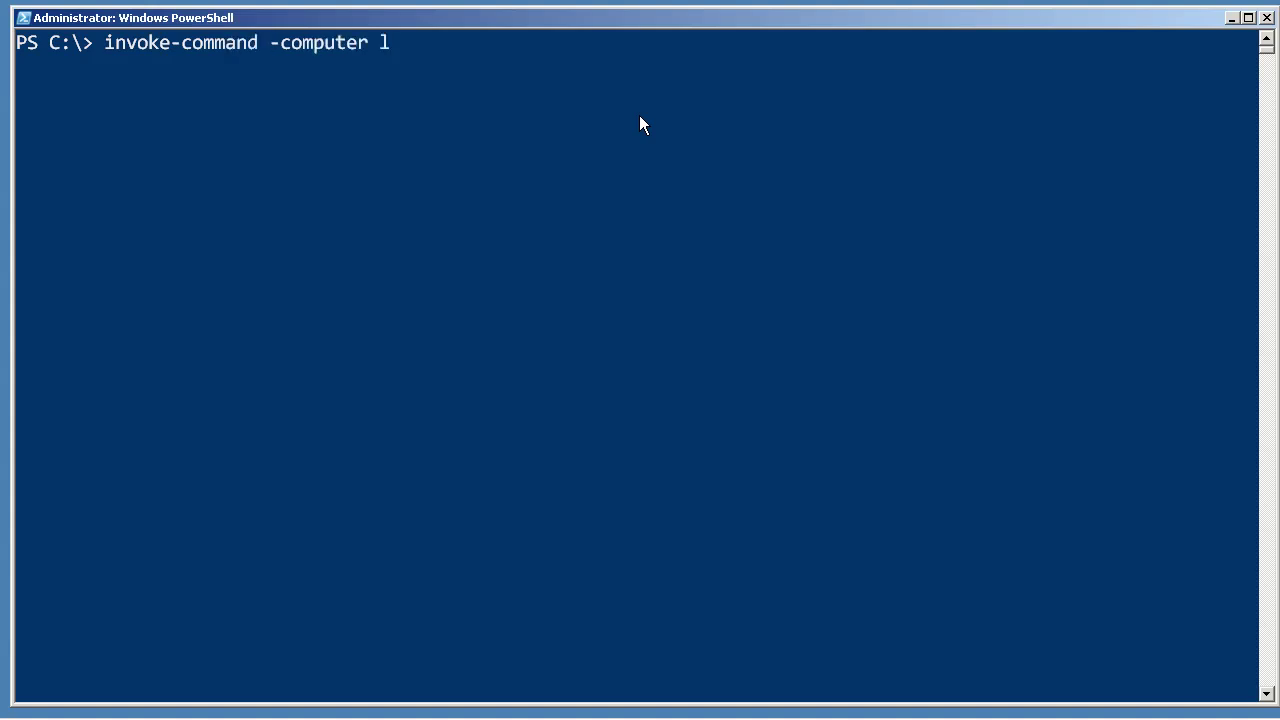
pyautogui.write('ocalhost -s')
pyautogui.write('crip')
pyautogui.press('Tab')
pyautogui.write('{ dir')
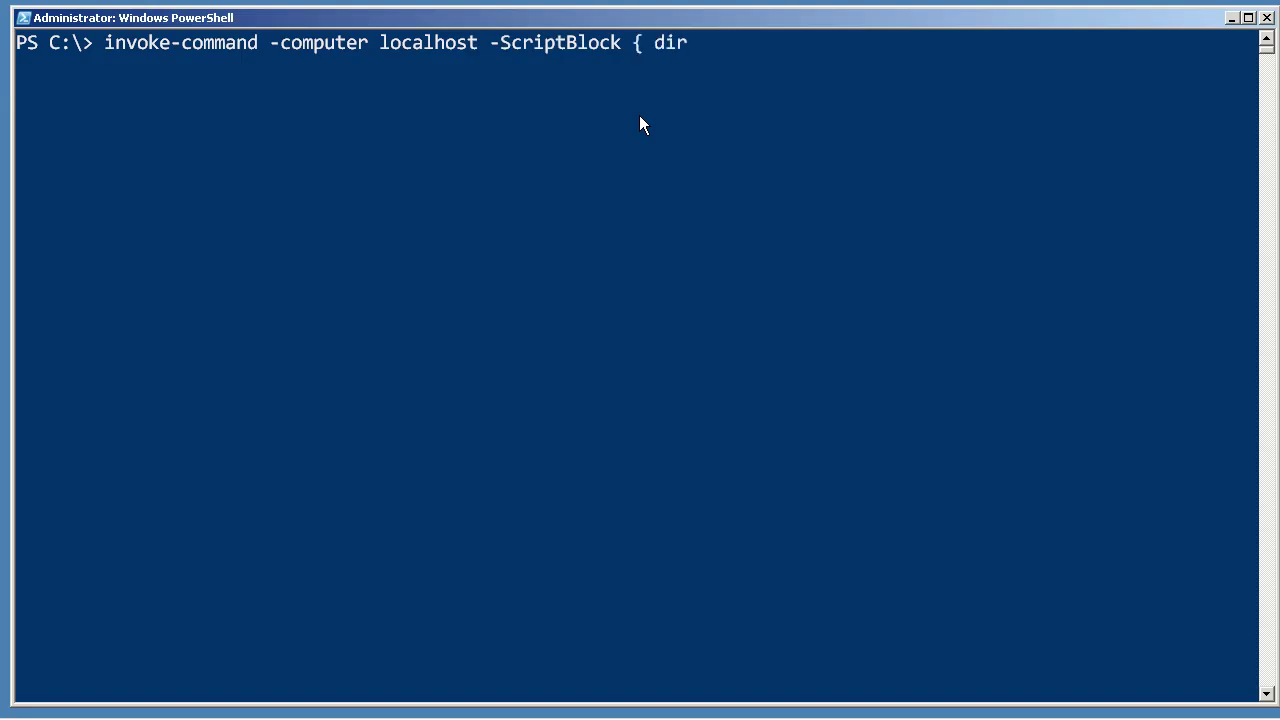
pyautogui.write(' }')
pyautogui.press('Return')
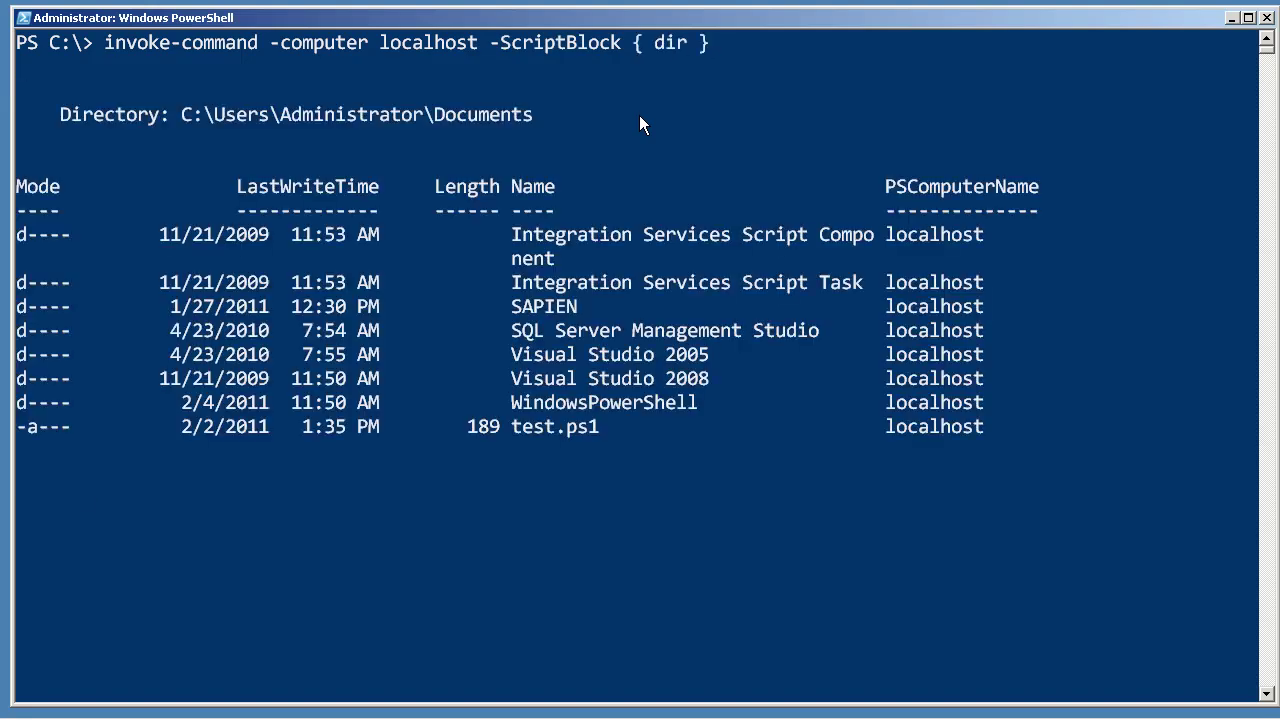